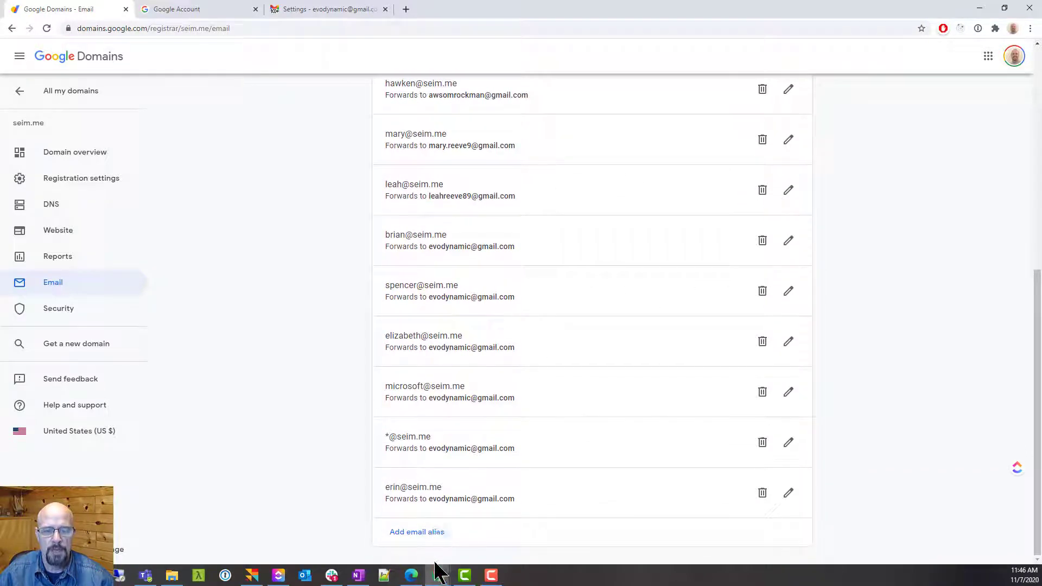
Add a 'demo' email alias in Google Domains forwarding to the existing Gmail address
{"action": "left_click", "coordinate": [425, 538]}
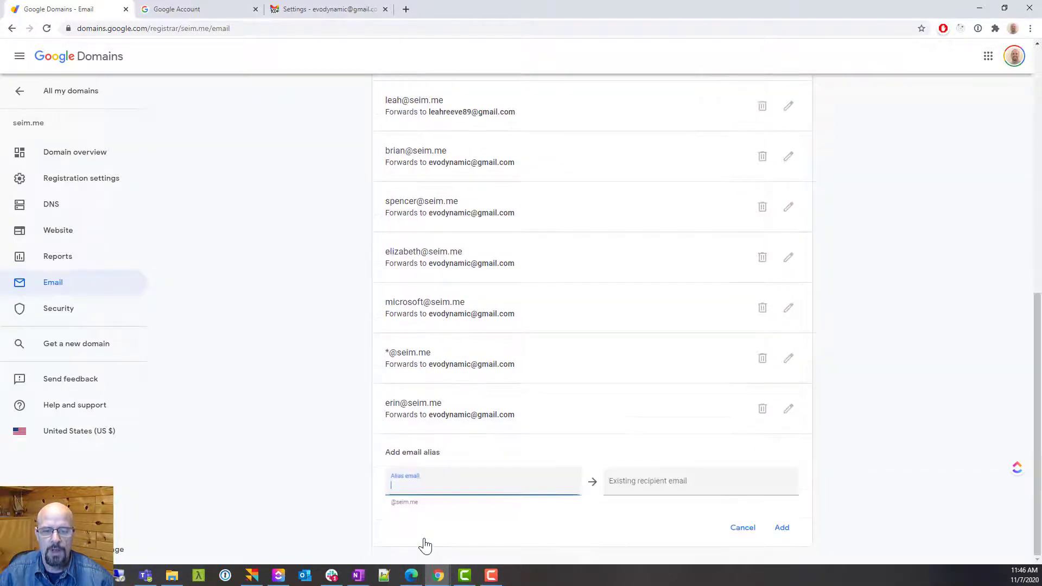
{"action": "type", "text": "demo"}
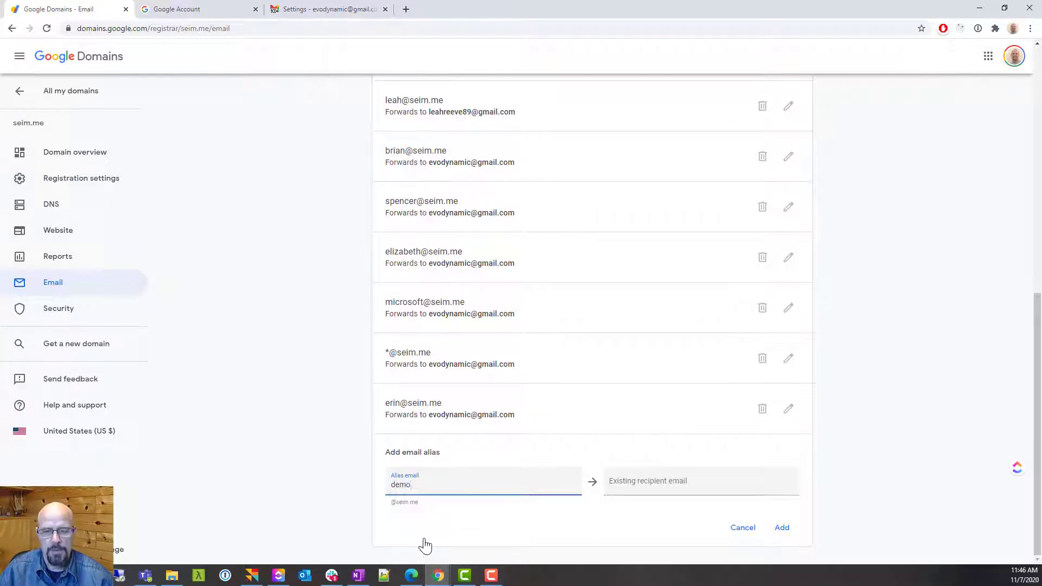
{"action": "key", "text": "Tab"}
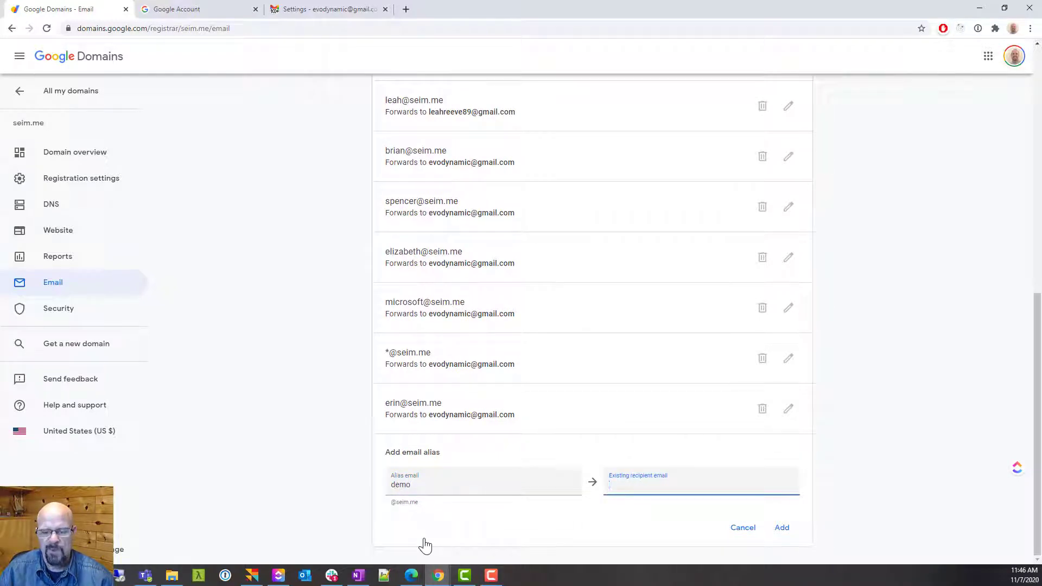
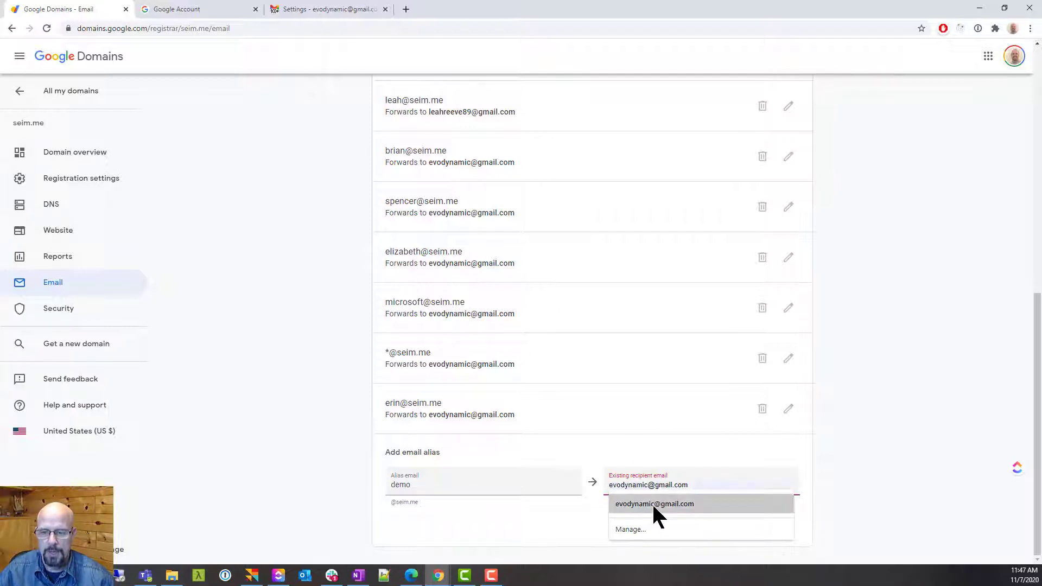
{"action": "left_click", "coordinate": [653, 503]}
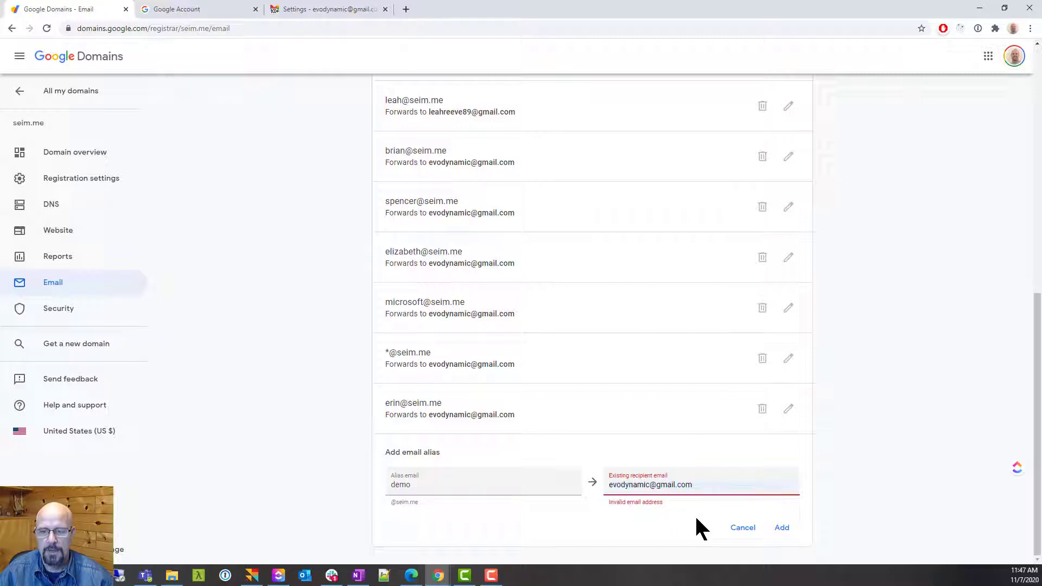
{"action": "left_click", "coordinate": [788, 534]}
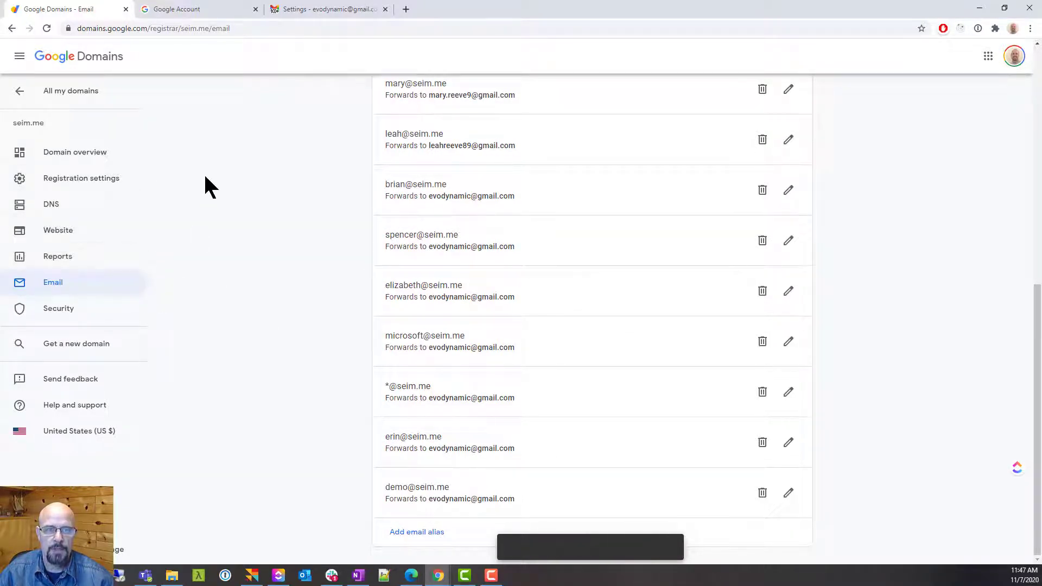
Go to the Google Account's Security settings and choose App passwords
{"action": "left_click", "coordinate": [184, 9]}
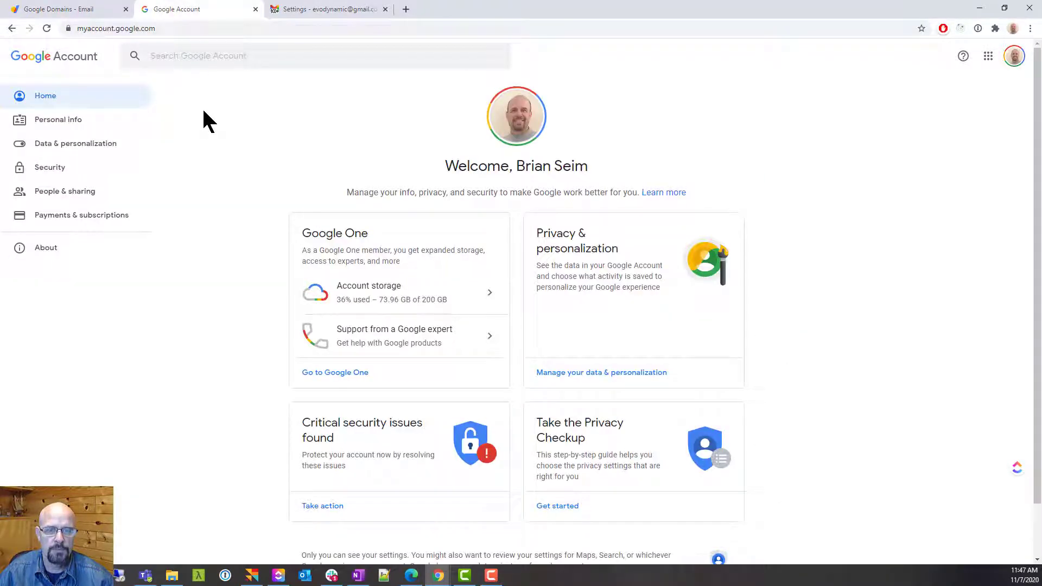
{"action": "left_click", "coordinate": [50, 170]}
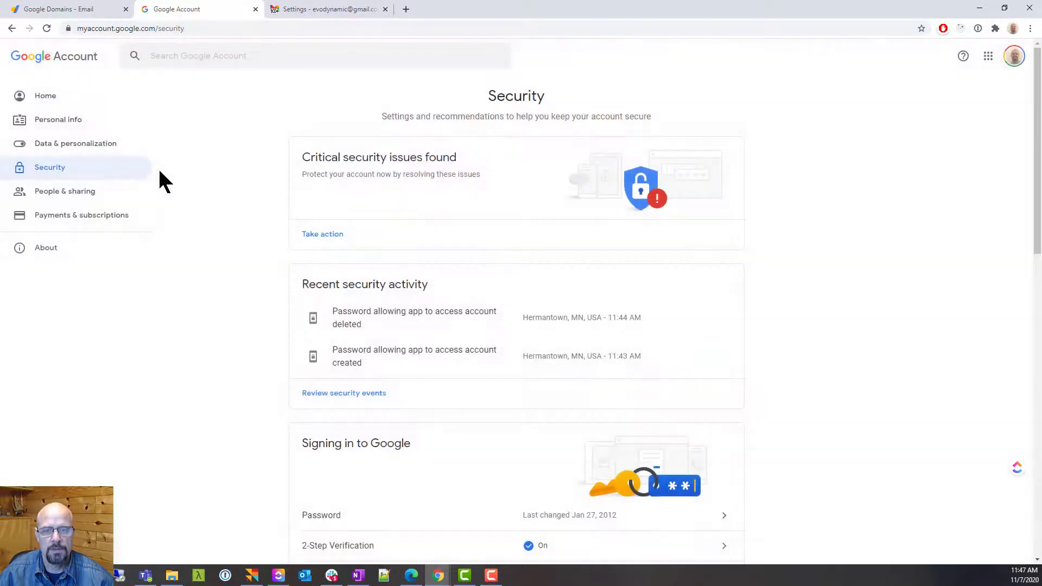
{"action": "scroll", "coordinate": [205, 205], "scroll_direction": "down", "scroll_amount": 1}
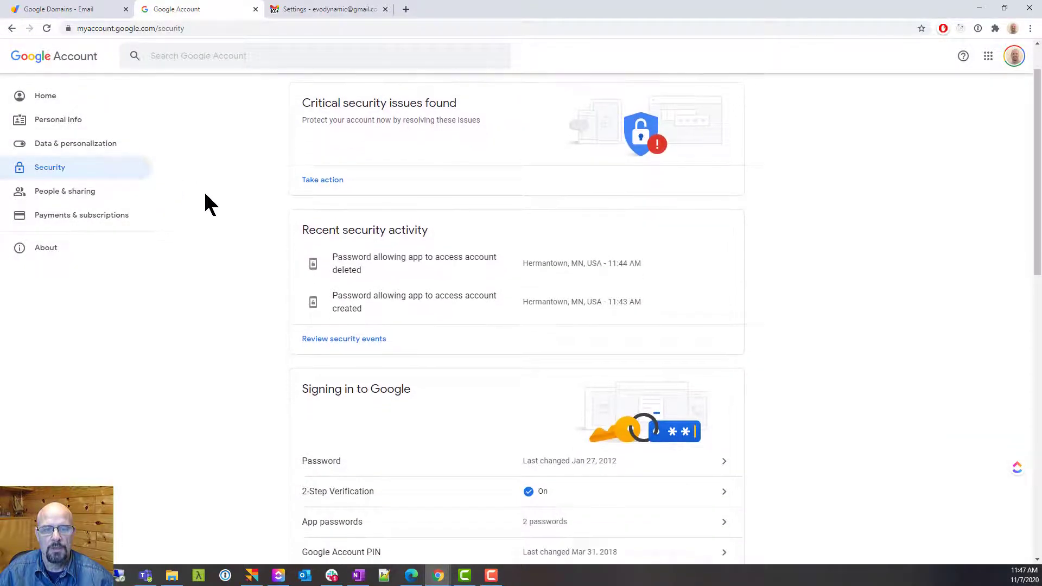
{"action": "scroll", "coordinate": [234, 205], "scroll_direction": "down", "scroll_amount": 3}
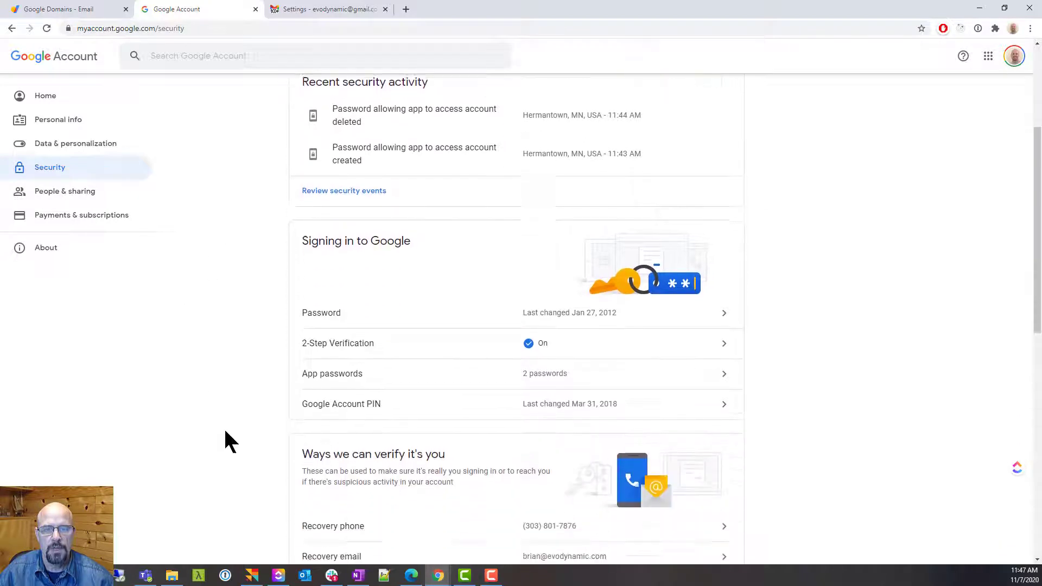
{"action": "left_click", "coordinate": [533, 369]}
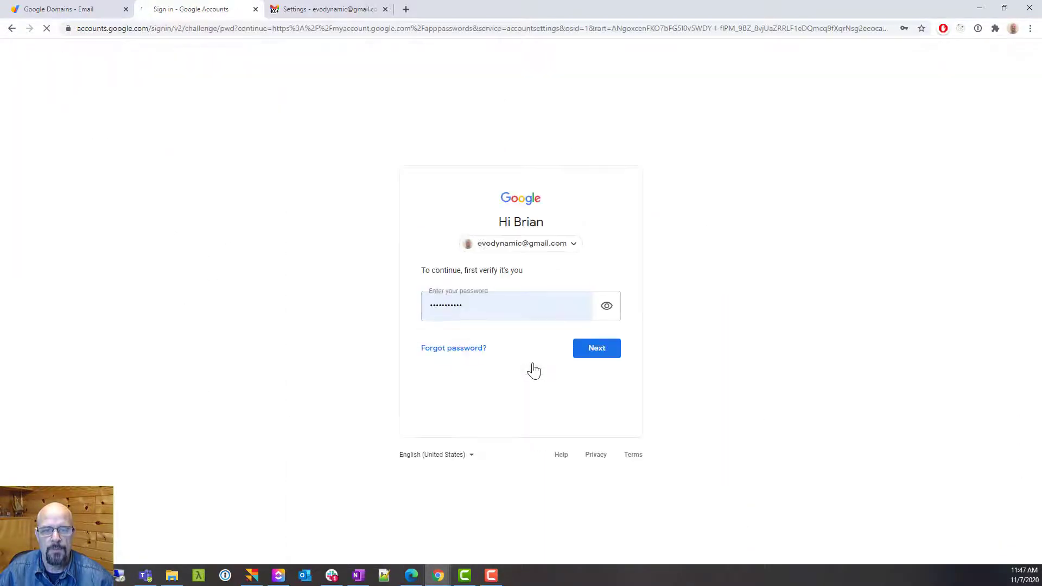
Re-enter the account password to verify identity and reach the App passwords page
{"action": "left_click", "coordinate": [507, 318]}
{"action": "left_click_drag", "start_coordinate": [463, 309], "coordinate": [368, 319]}
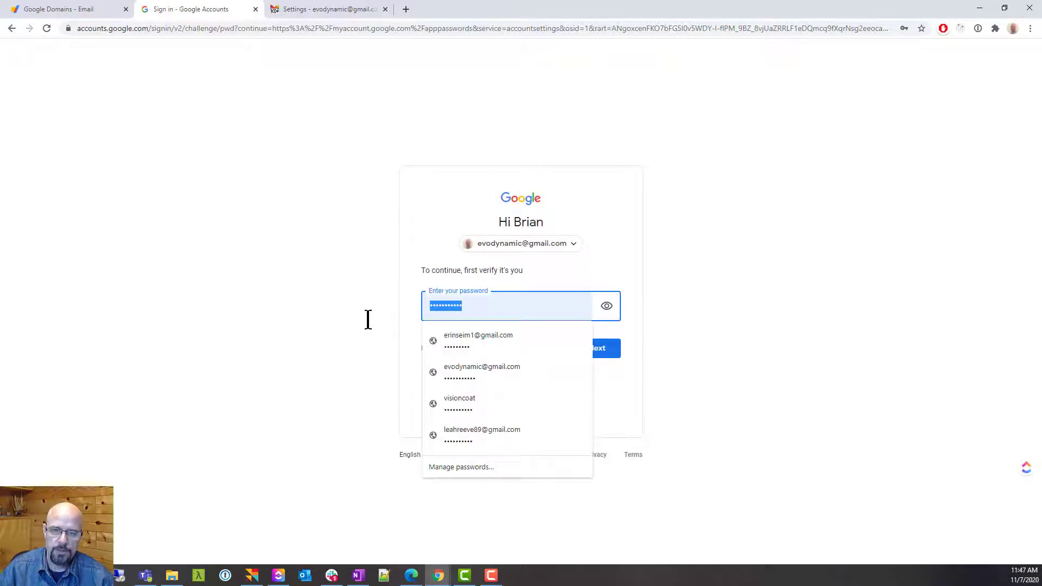
{"action": "type", "text": "•••••••••••"}
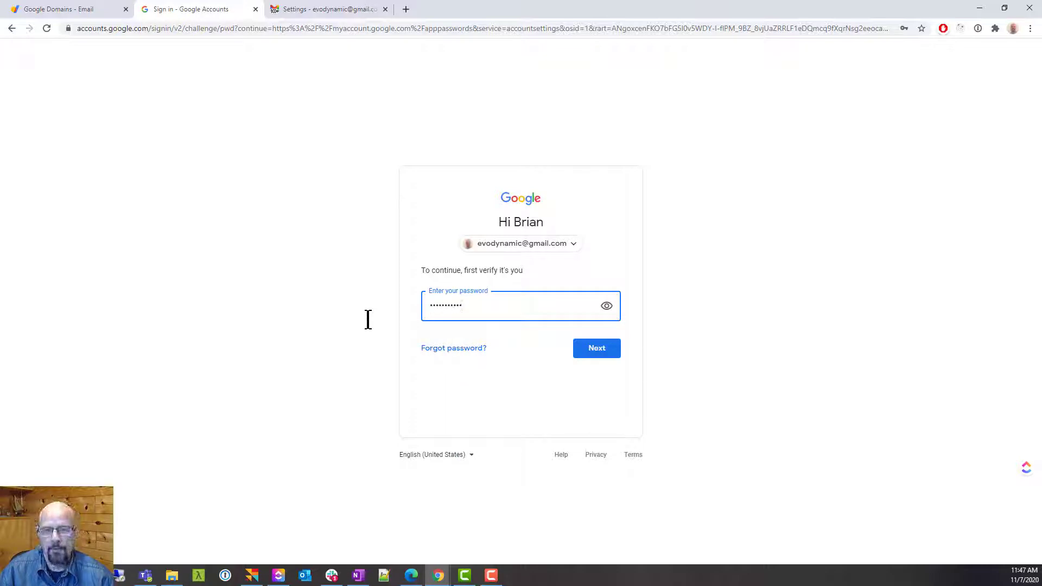
{"action": "left_click", "coordinate": [597, 348]}
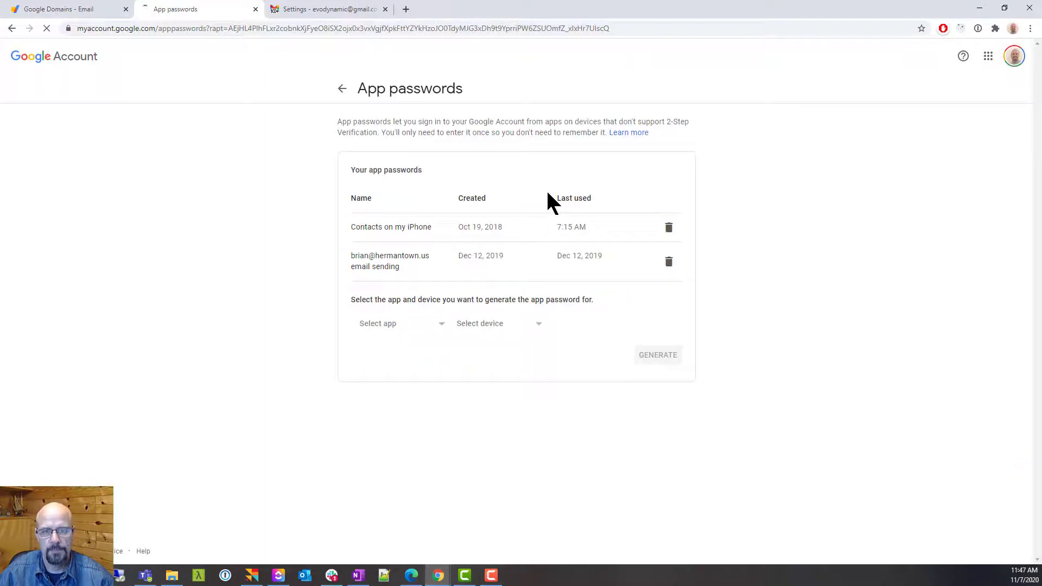
Generate a custom-named app password 'Alias for Gmail - ' plus the demo alias address, then return to Gmail
{"action": "left_click", "coordinate": [473, 337]}
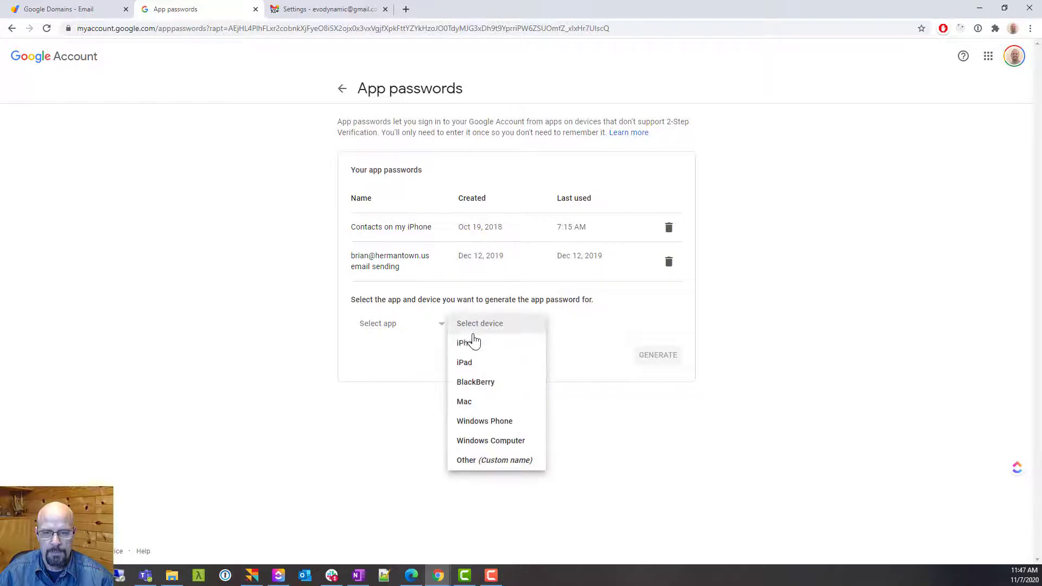
{"action": "left_click", "coordinate": [481, 463]}
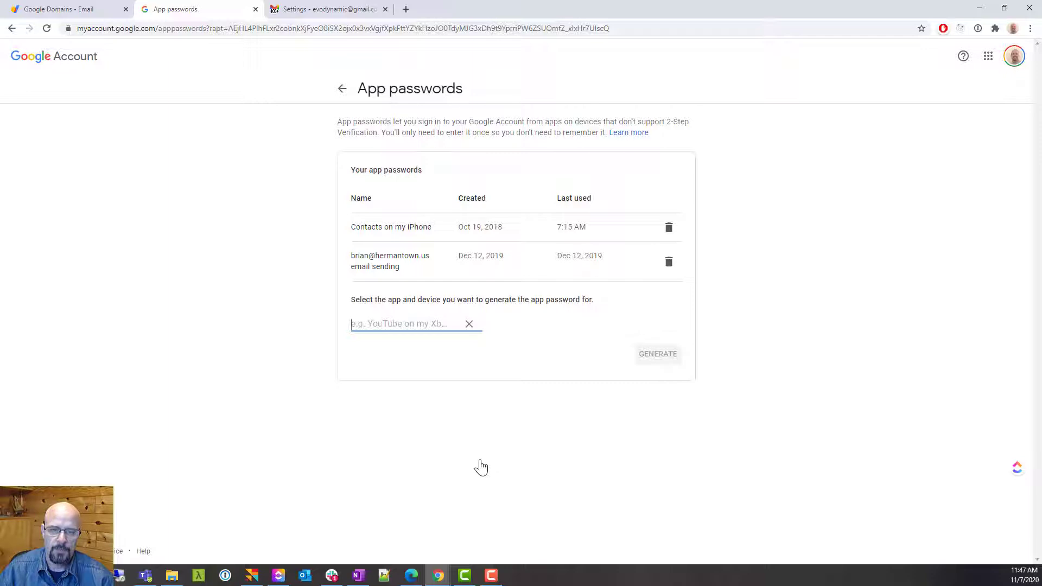
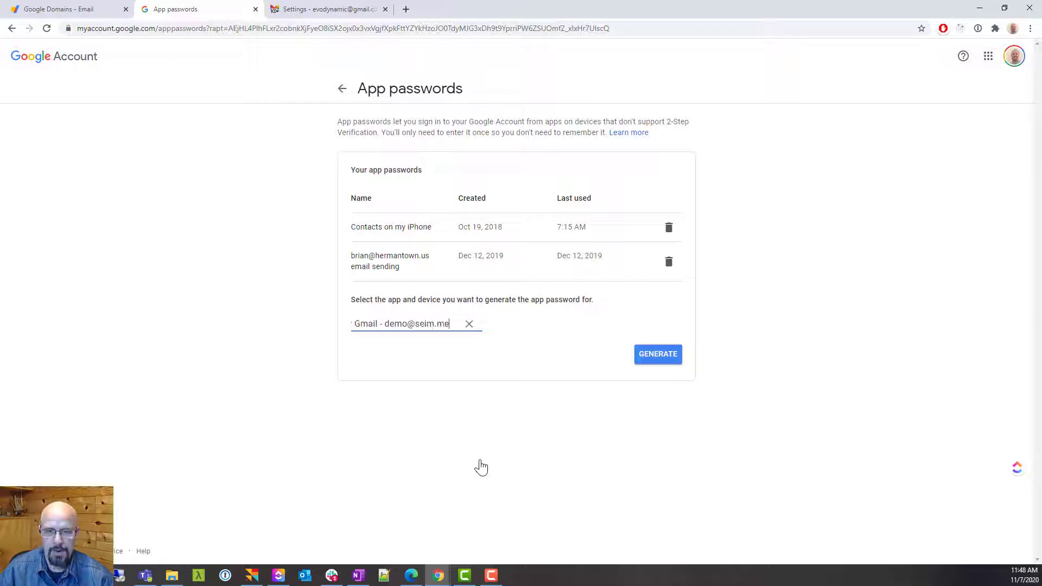
{"action": "left_click", "coordinate": [658, 357]}
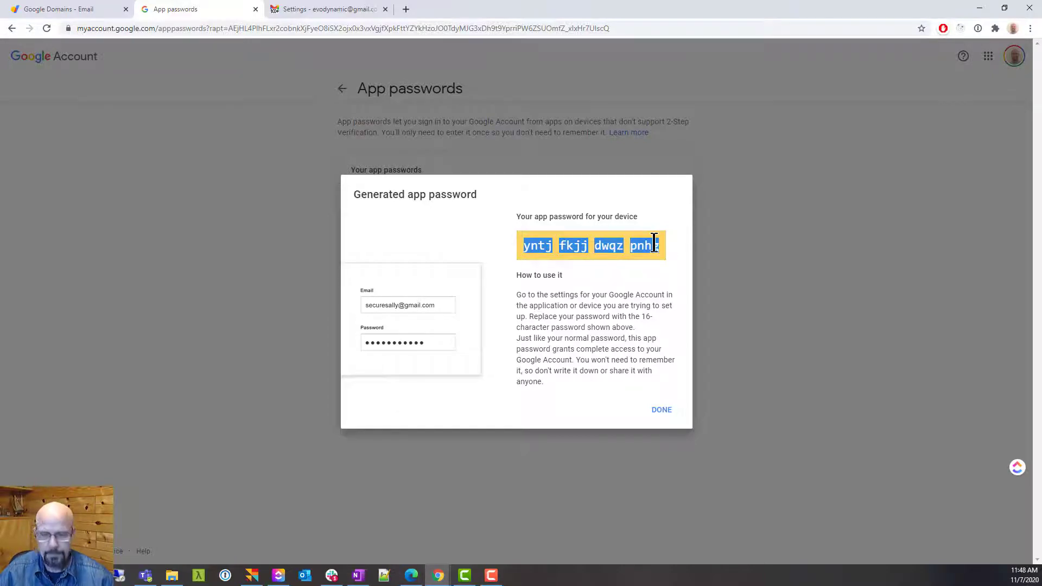
{"action": "key", "text": "ctrl+Tab"}
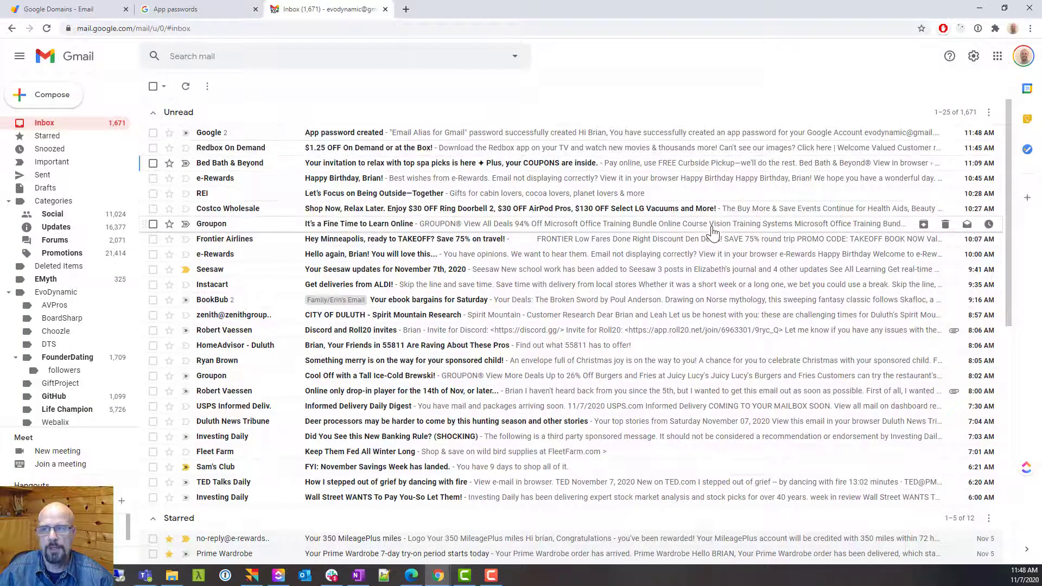
Go to Settings > Accounts and Import and choose to add another 'Send mail as' address
{"action": "left_click", "coordinate": [974, 57]}
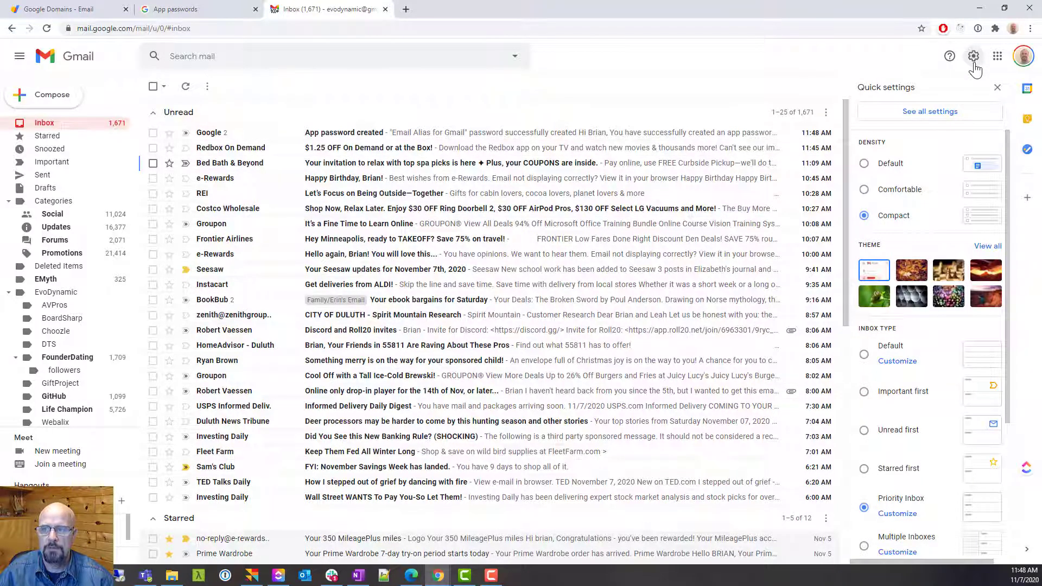
{"action": "left_click", "coordinate": [929, 113]}
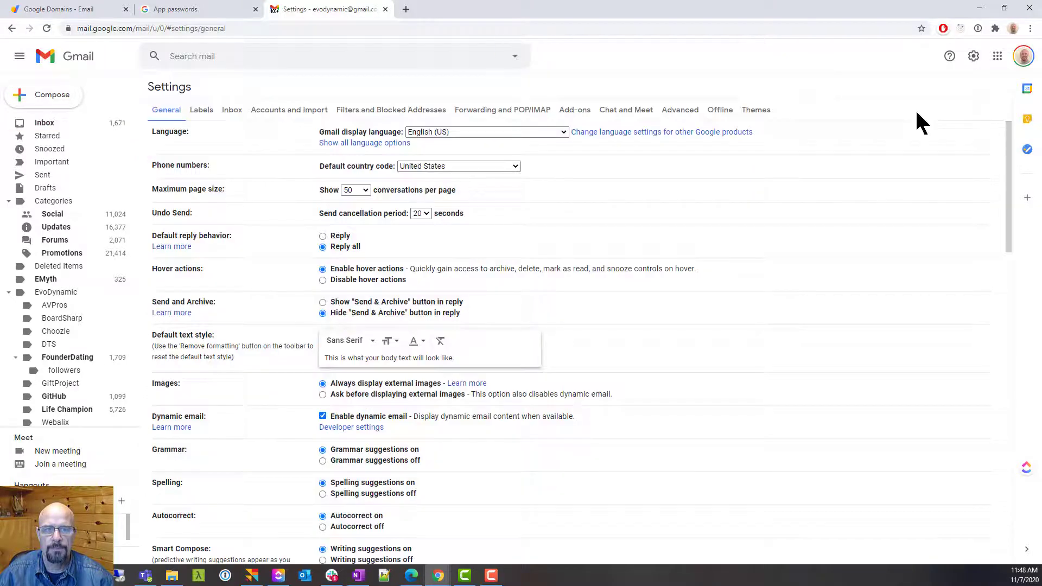
{"action": "left_click", "coordinate": [272, 114]}
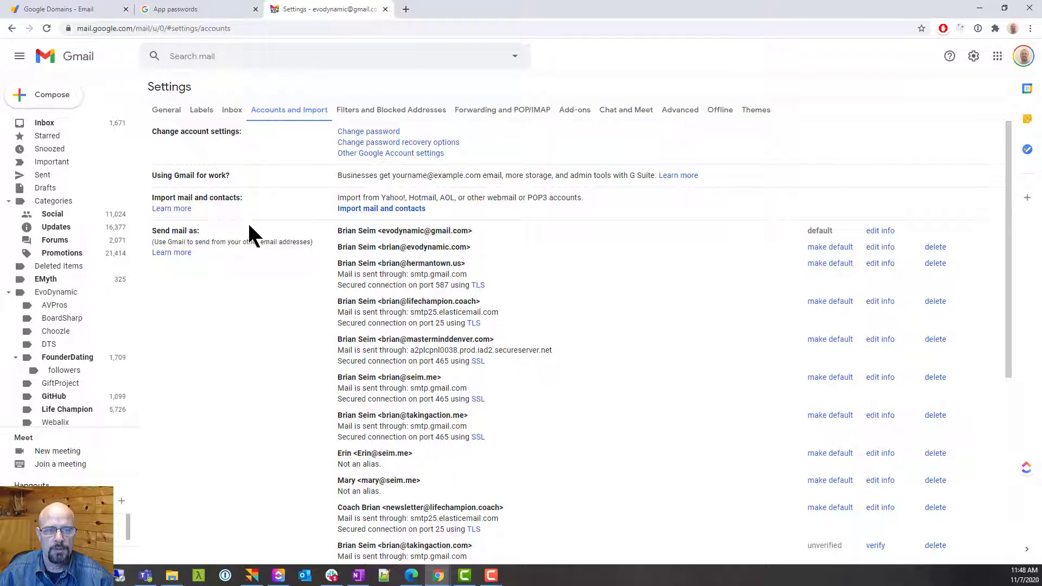
{"action": "left_click_drag", "start_coordinate": [154, 230], "coordinate": [207, 230]}
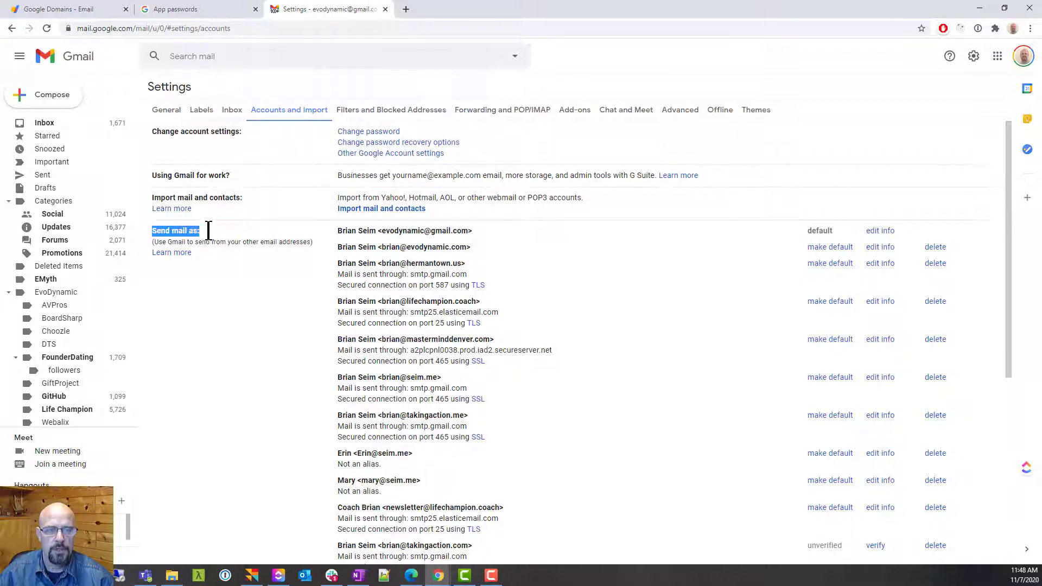
{"action": "scroll", "coordinate": [282, 275], "scroll_direction": "down", "scroll_amount": 3}
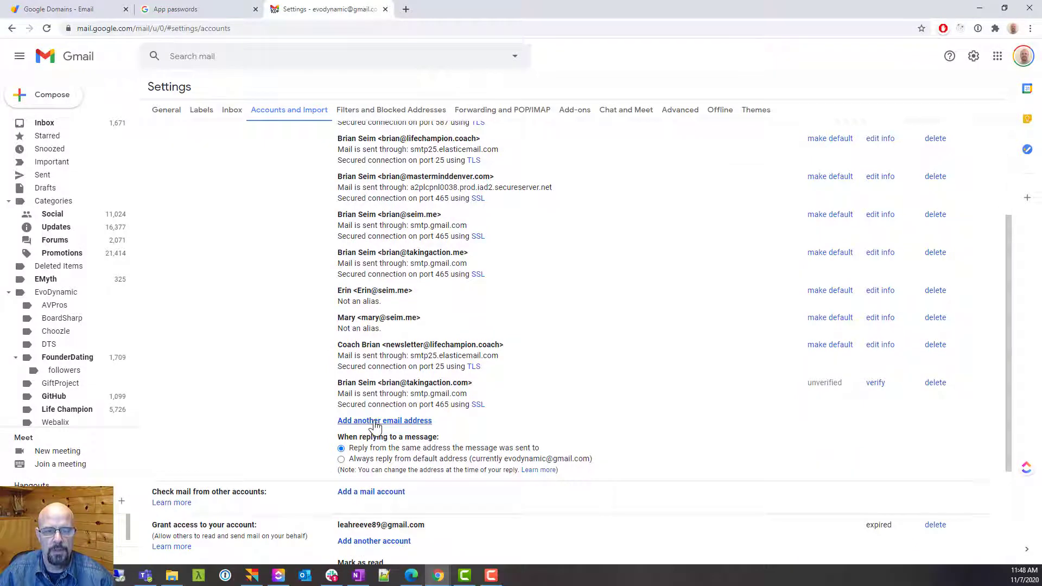
{"action": "left_click", "coordinate": [375, 422]}
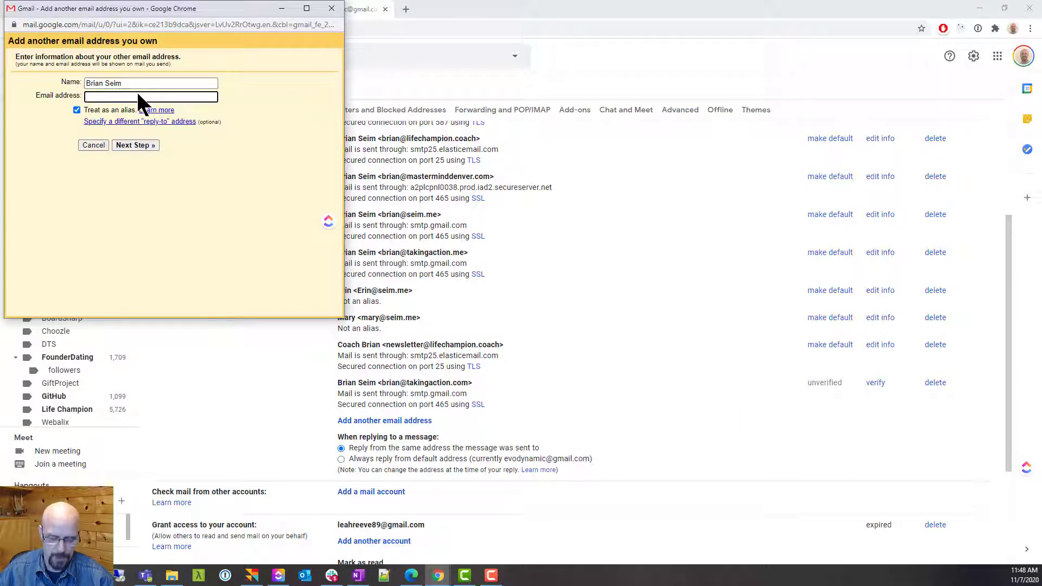
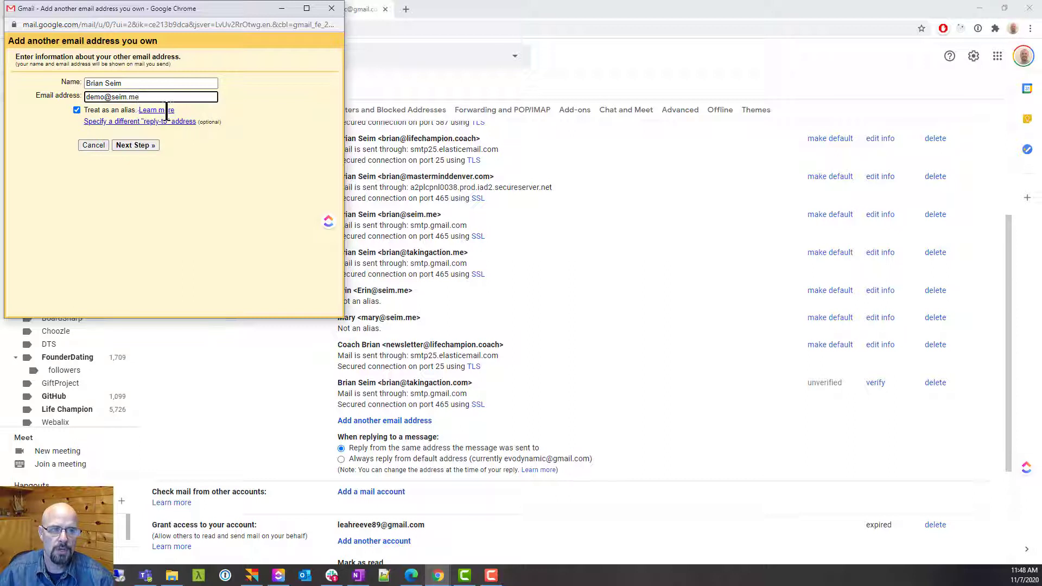
Enter the demo alias address, then set SMTP server smtp.gmail.com with port 465
{"action": "left_click", "coordinate": [130, 146]}
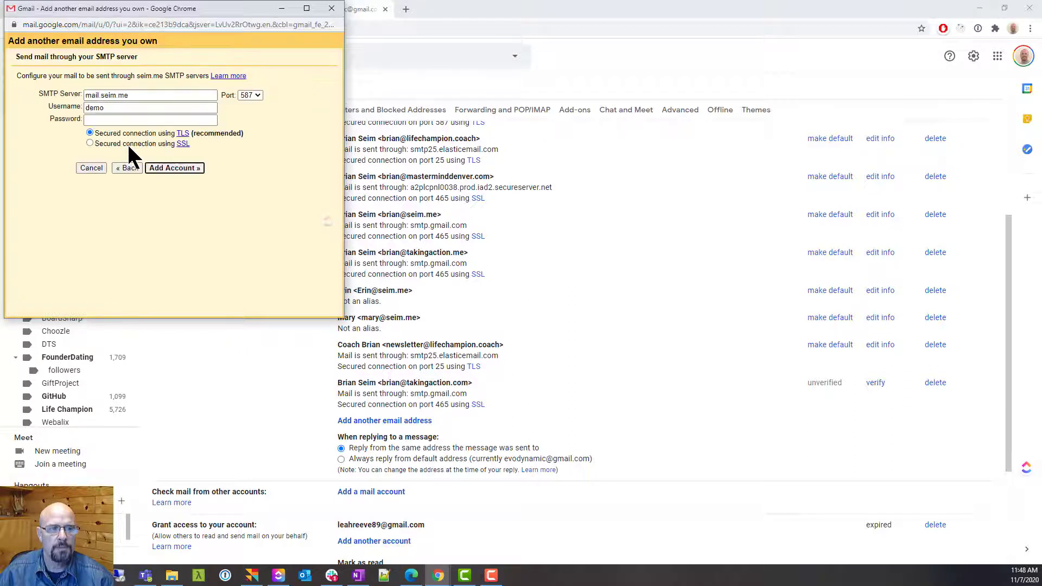
{"action": "triple_click", "coordinate": [136, 95]}
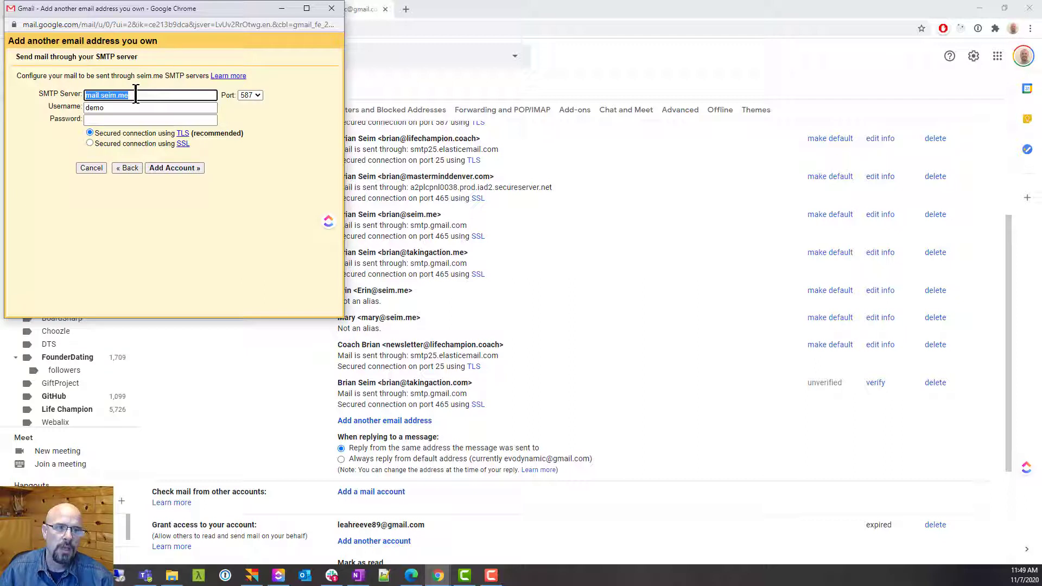
{"action": "type", "text": "smtp"}
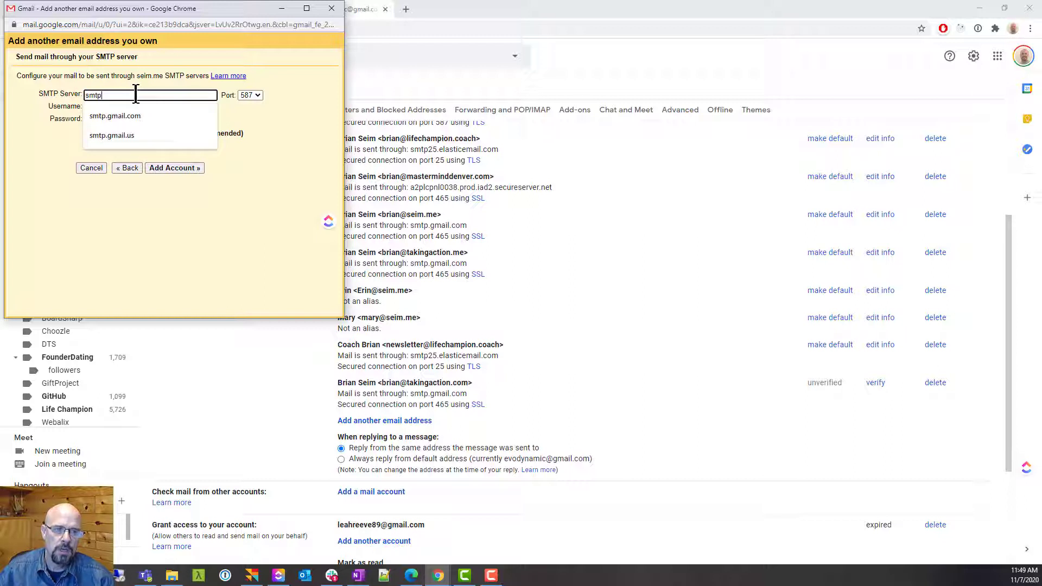
{"action": "left_click", "coordinate": [148, 116]}
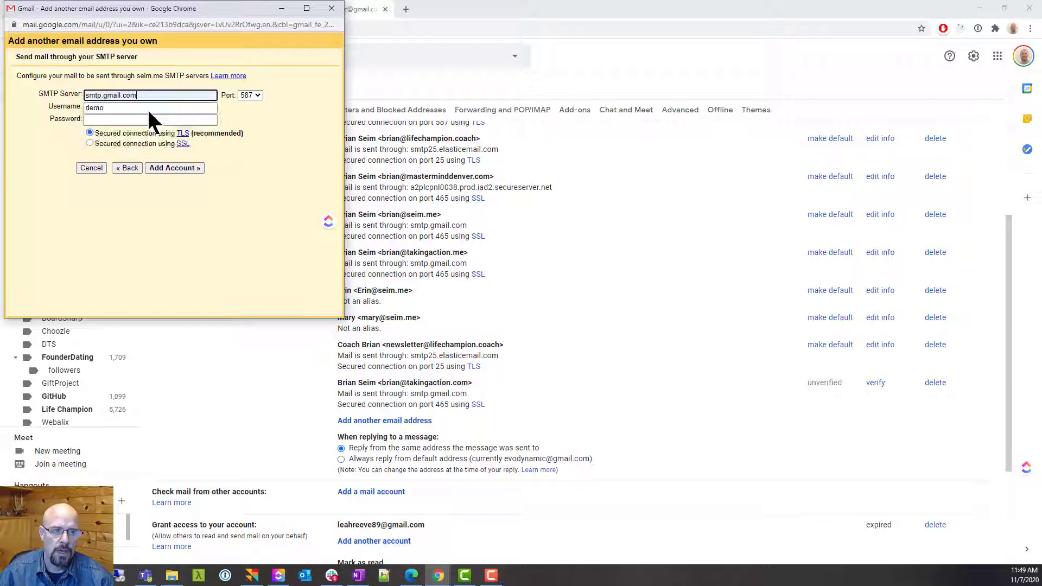
{"action": "left_click", "coordinate": [246, 96]}
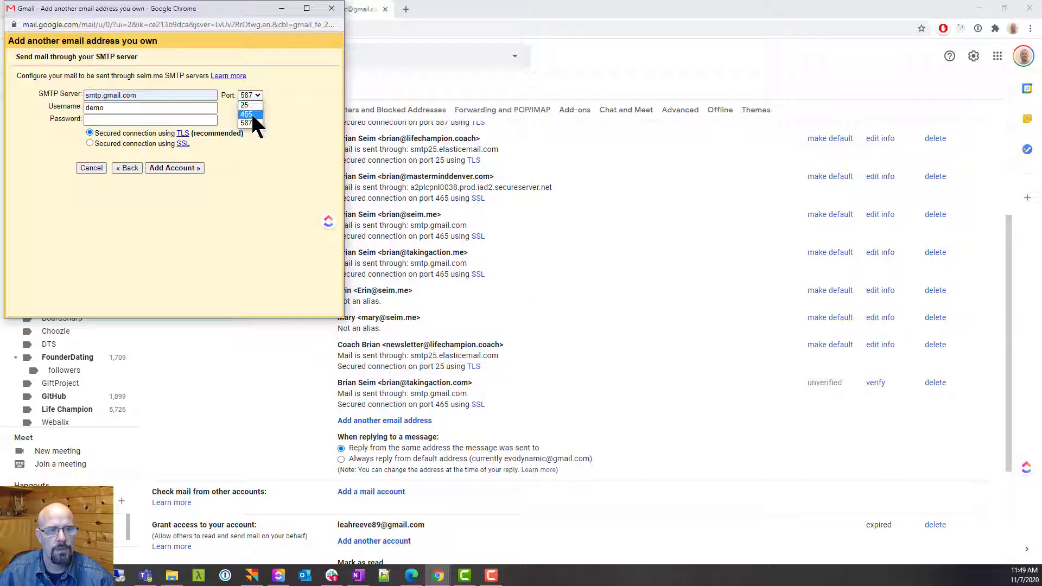
{"action": "left_click", "coordinate": [251, 114]}
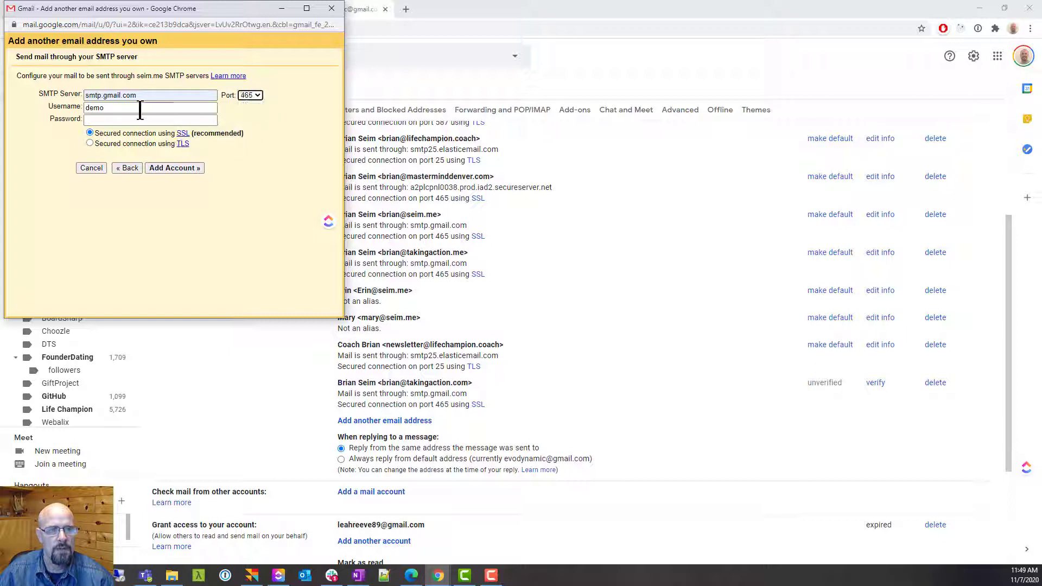
Use the Gmail address as username with the pasted app password, and add the account
{"action": "left_click_drag", "start_coordinate": [139, 109], "coordinate": [38, 117]}
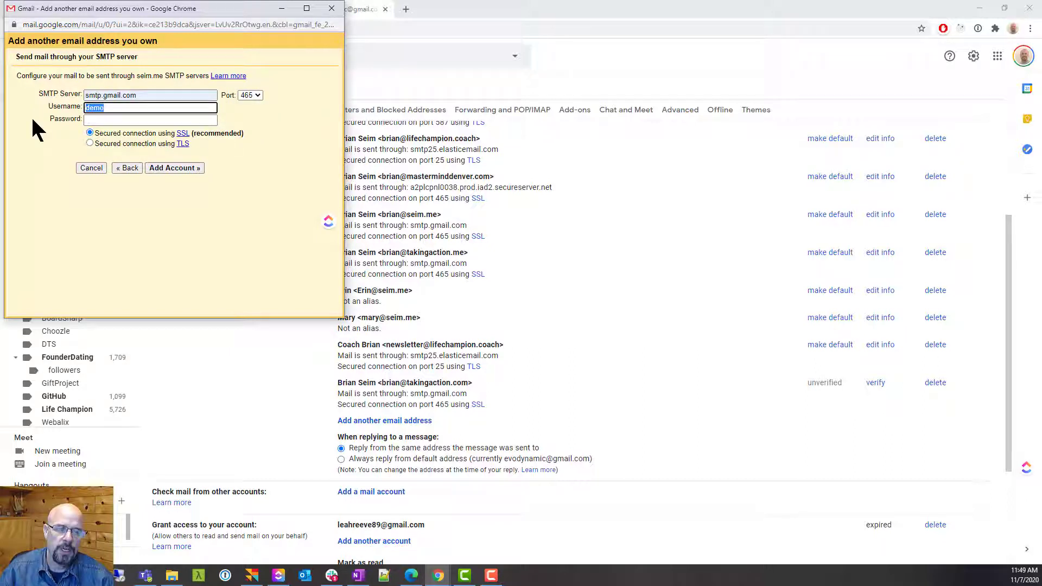
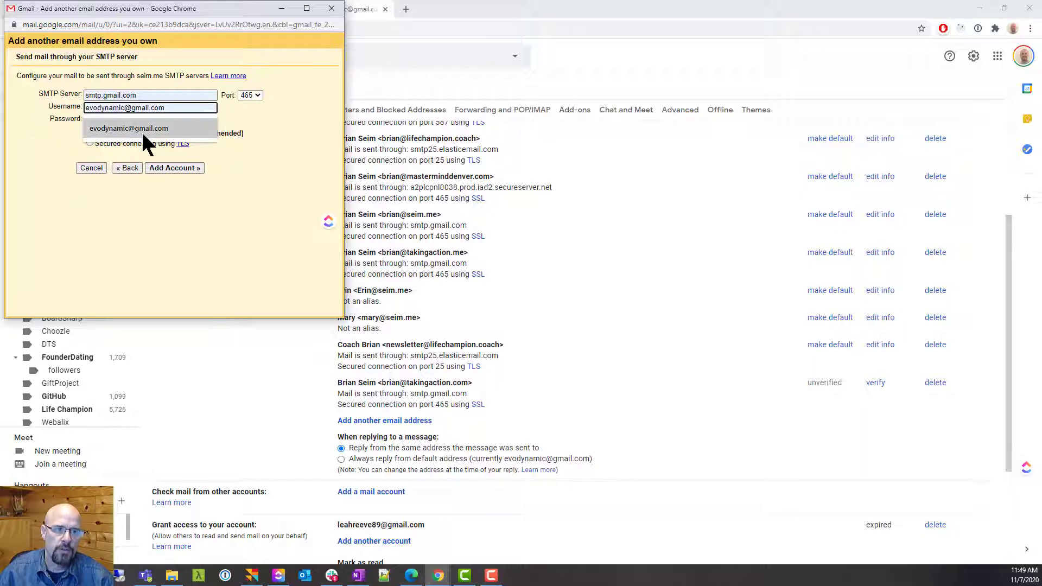
{"action": "left_click", "coordinate": [142, 129]}
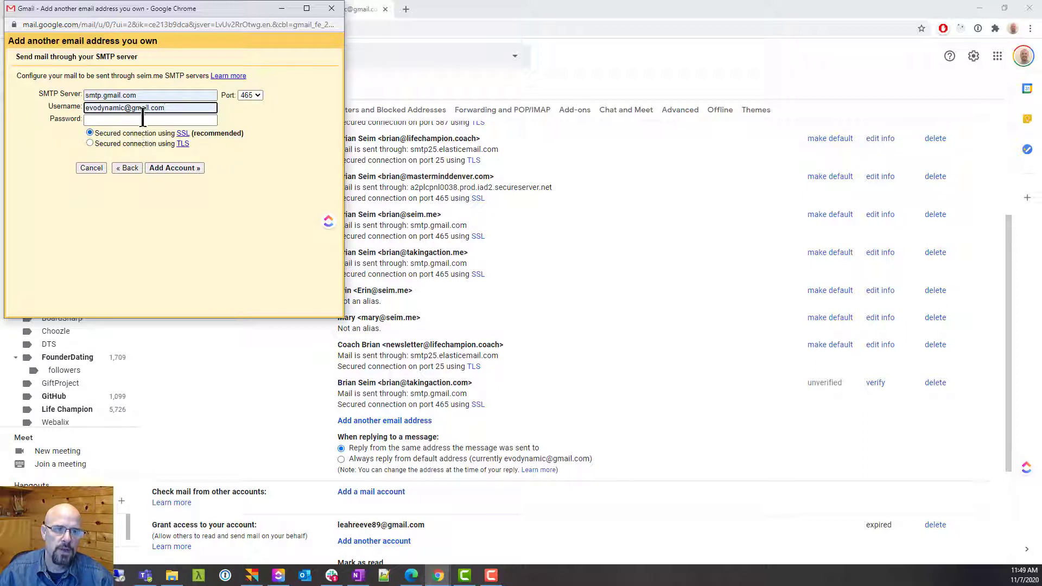
{"action": "left_click", "coordinate": [142, 119]}
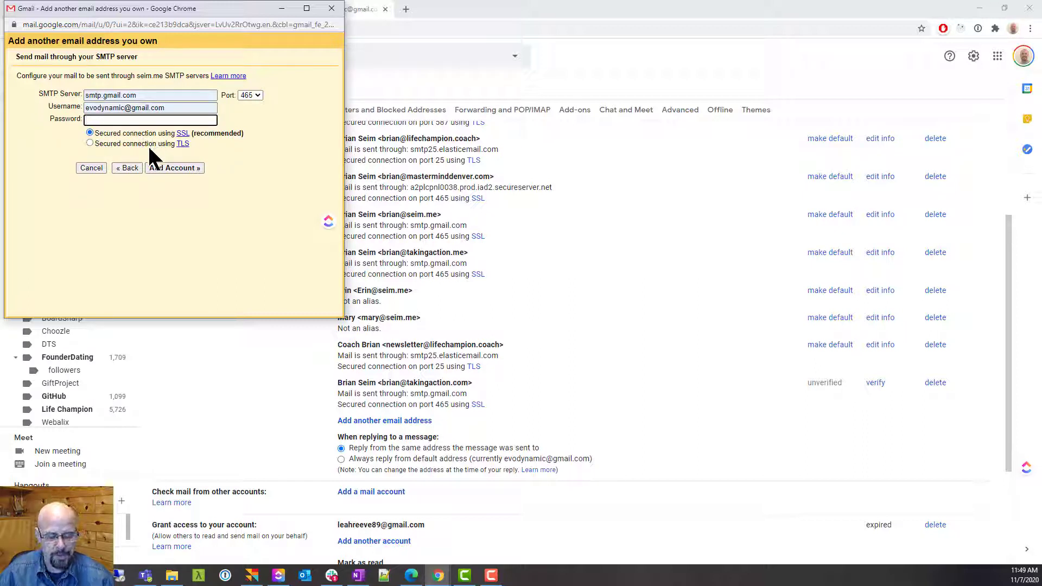
{"action": "key", "text": "ctrl+v"}
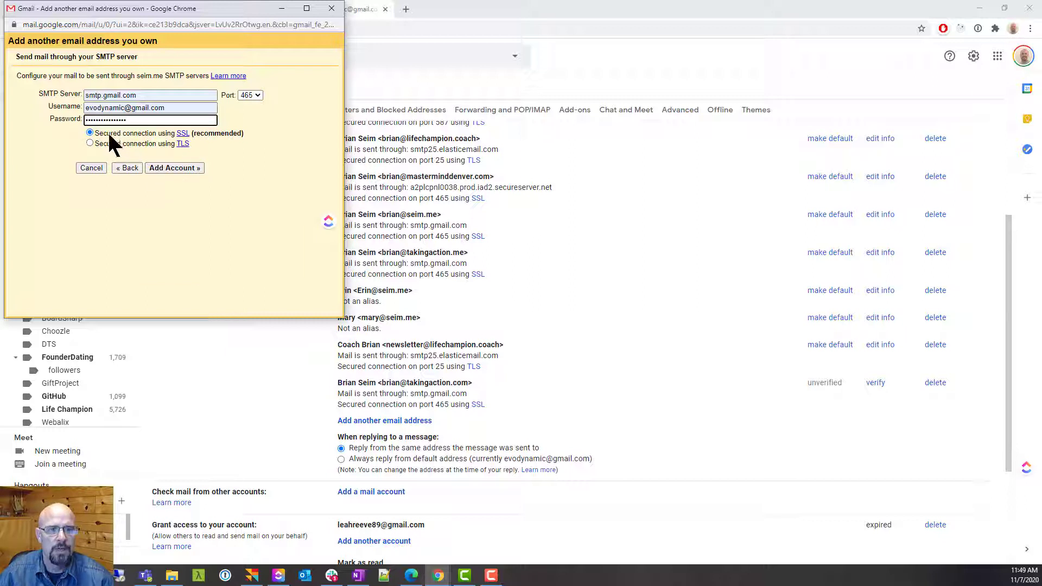
{"action": "left_click", "coordinate": [173, 168]}
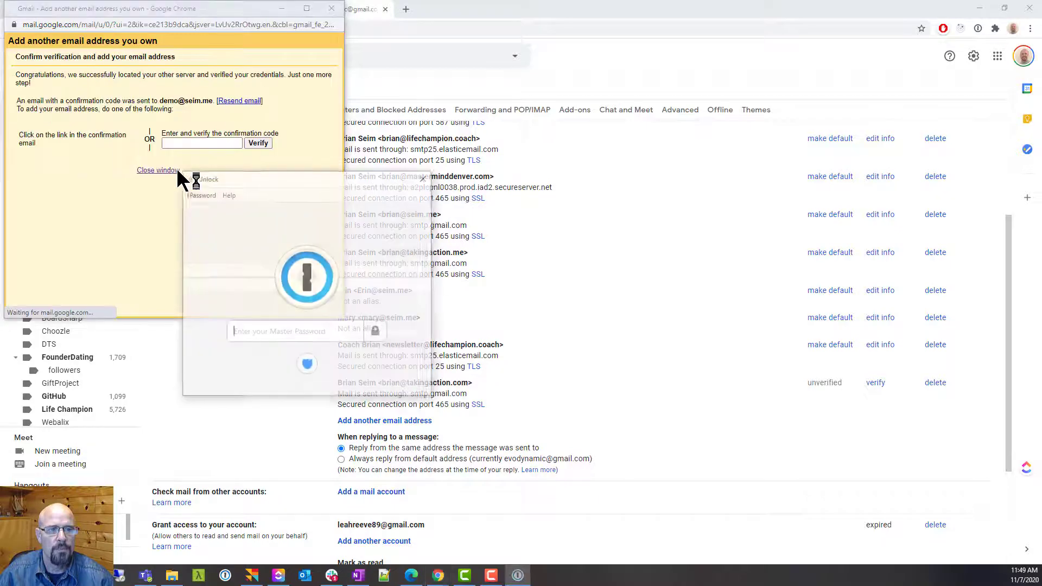
Open the link in the inbox's 'Gmail Confirmation - Send Mail as' email
{"action": "key", "text": "Escape"}
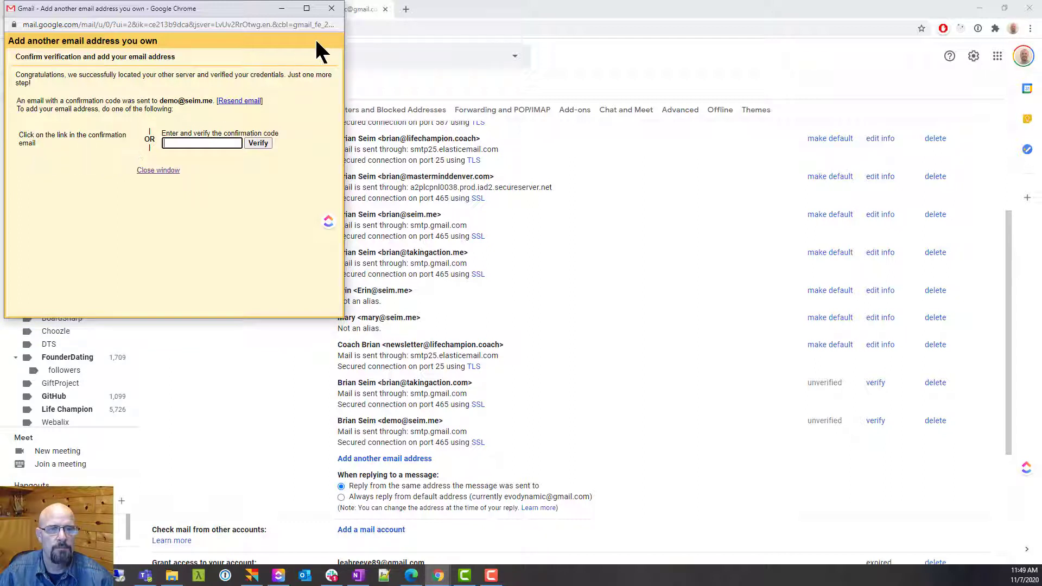
{"action": "left_click", "coordinate": [331, 9]}
{"action": "left_click", "coordinate": [95, 130]}
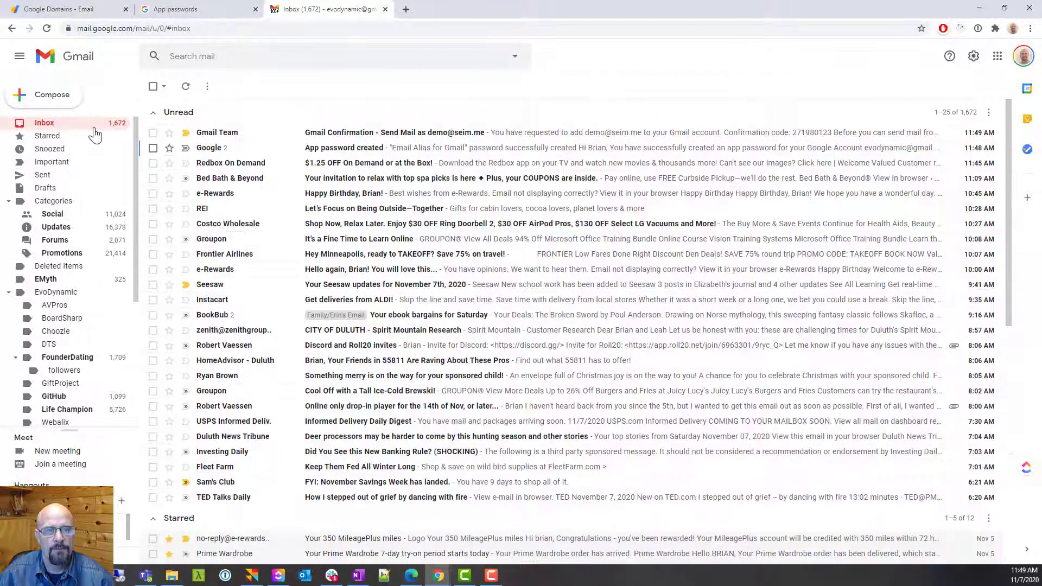
{"action": "left_click", "coordinate": [352, 134]}
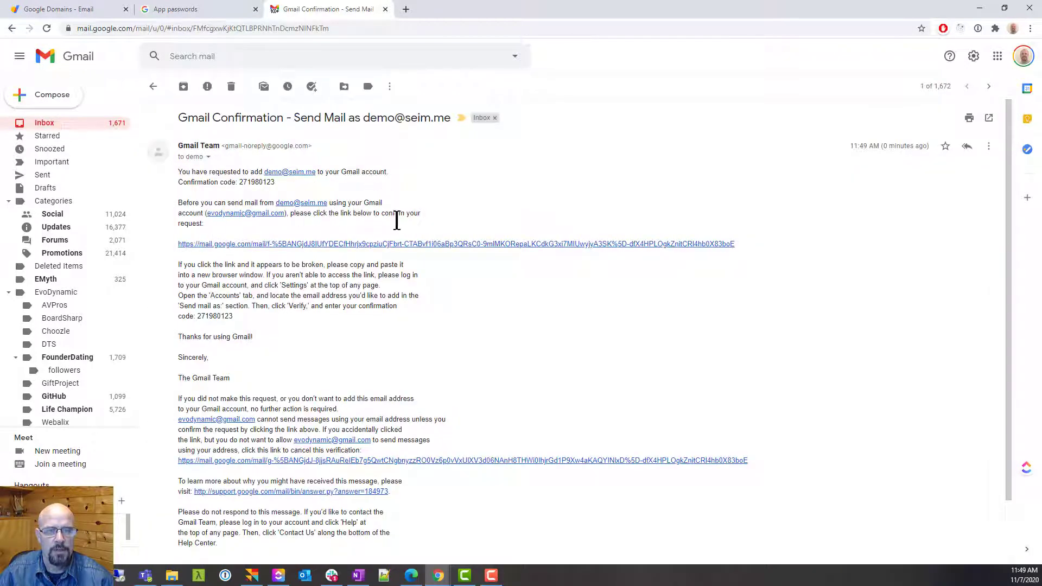
{"action": "left_click", "coordinate": [307, 247]}
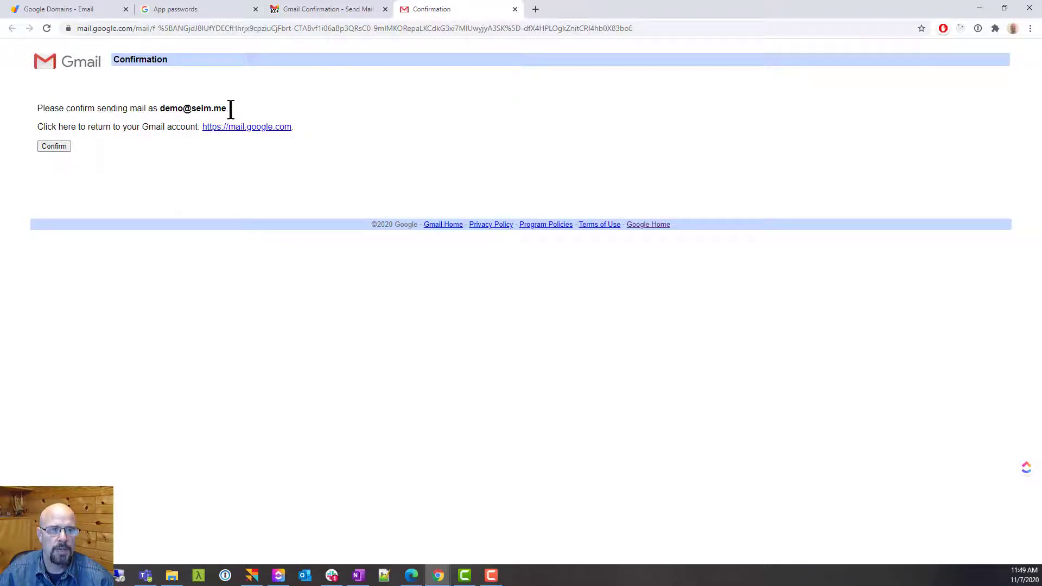
Confirm the demo alias, then pick it as the From address of a new message
{"action": "left_click", "coordinate": [53, 144]}
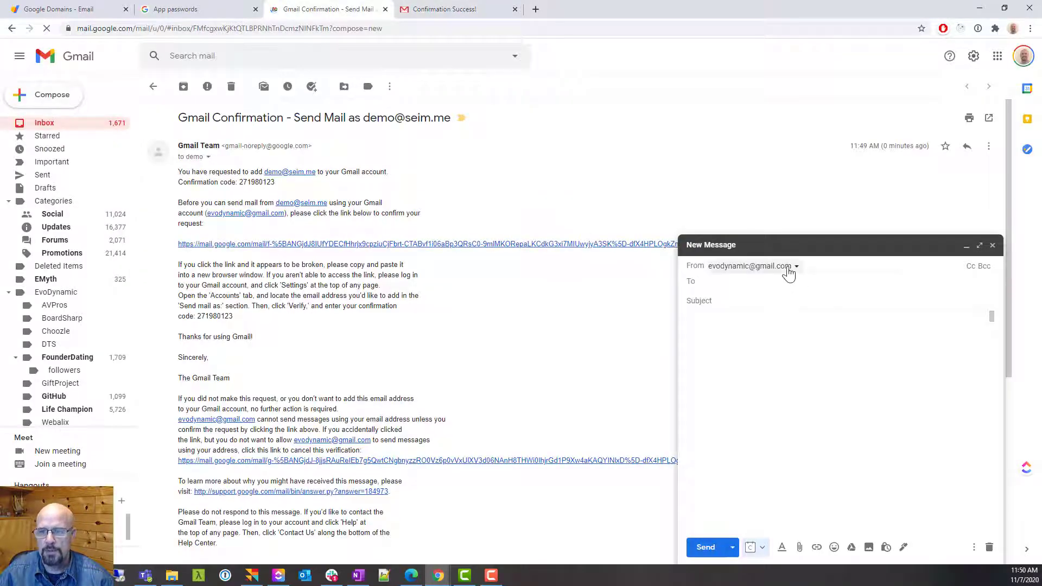
{"action": "left_click", "coordinate": [789, 271]}
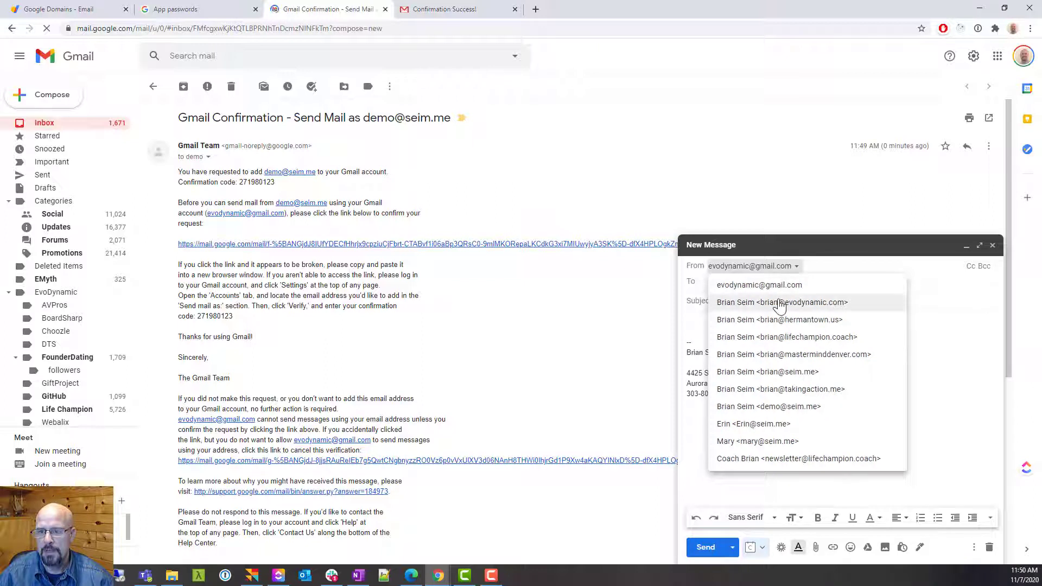
{"action": "left_click", "coordinate": [823, 409]}
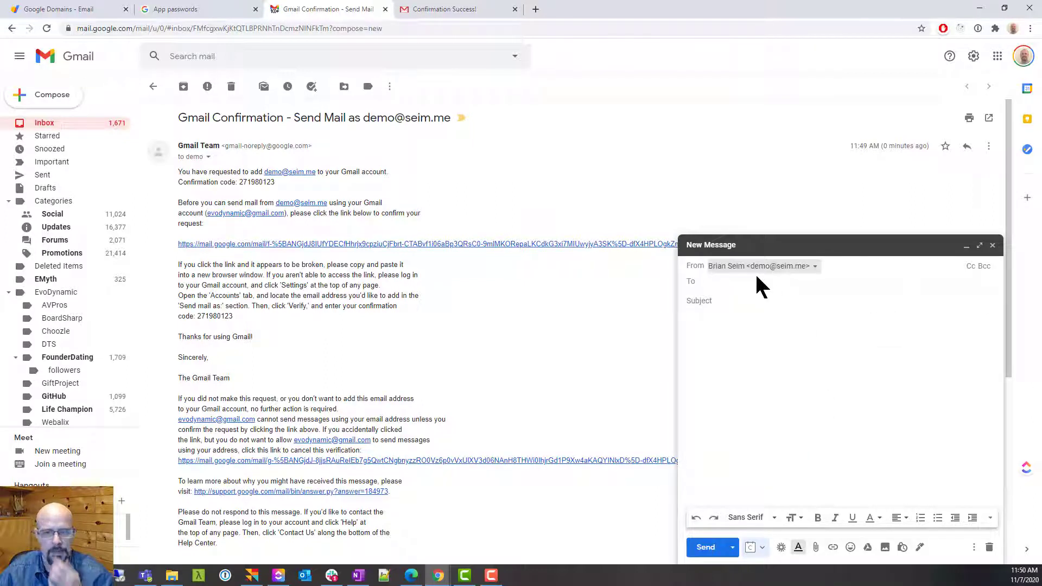